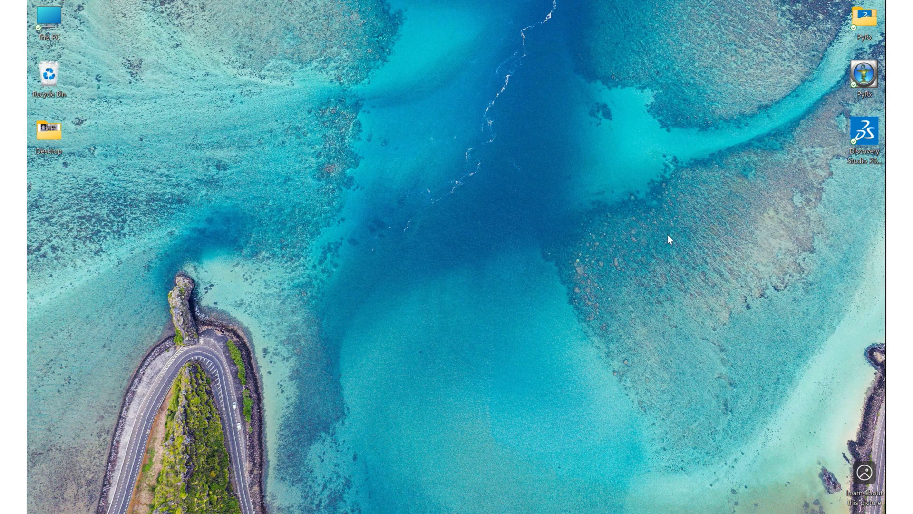
Launch Discovery Studio Visualizer and open the 6y3c structure from the PyRx folder.
double_click(861, 138)
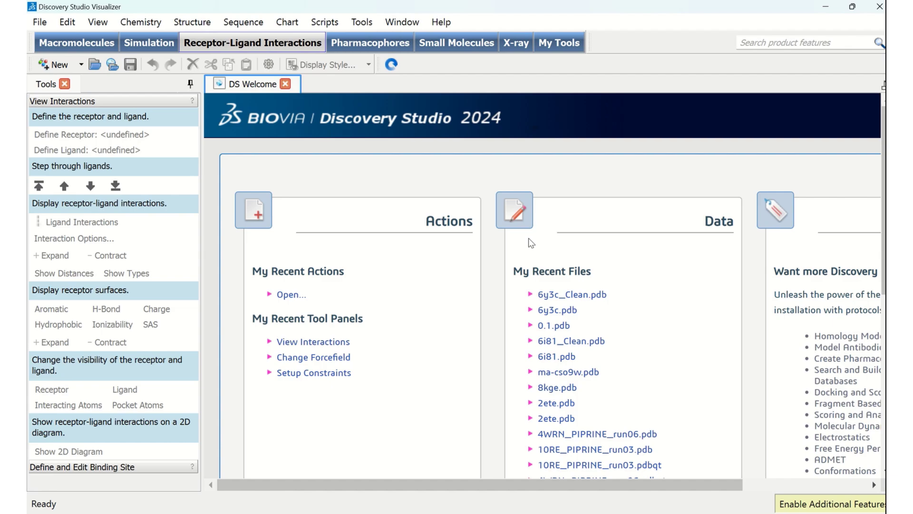
click(36, 27)
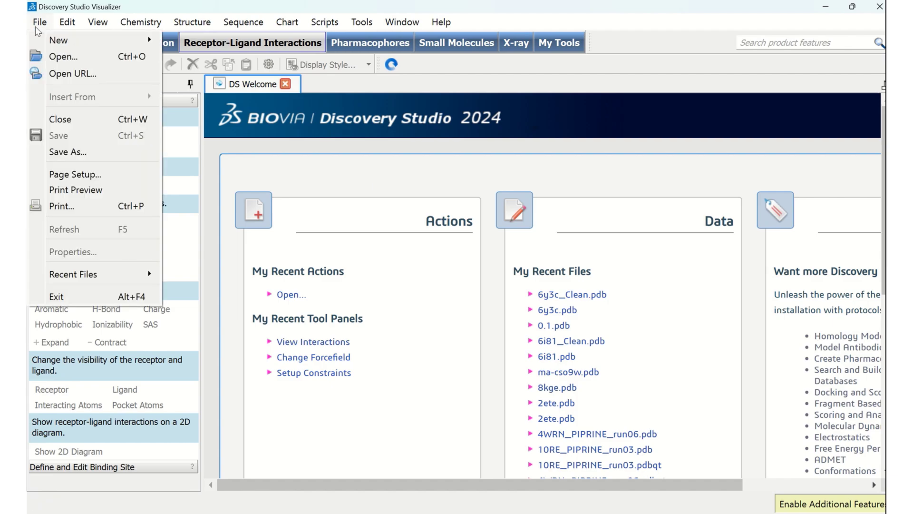
click(44, 56)
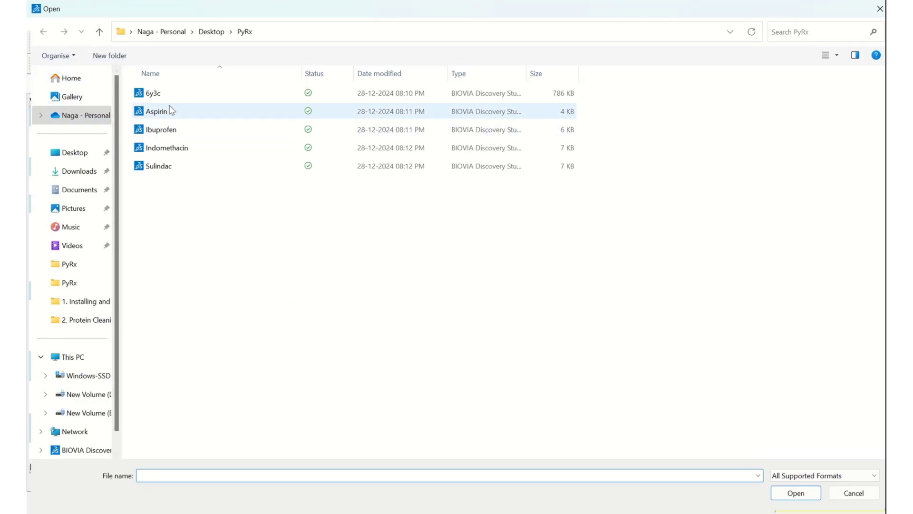
click(168, 98)
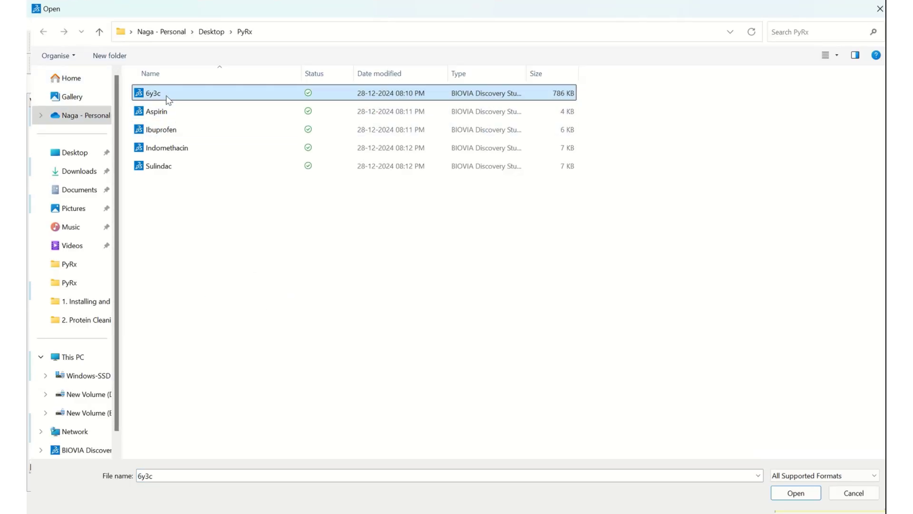
click(793, 492)
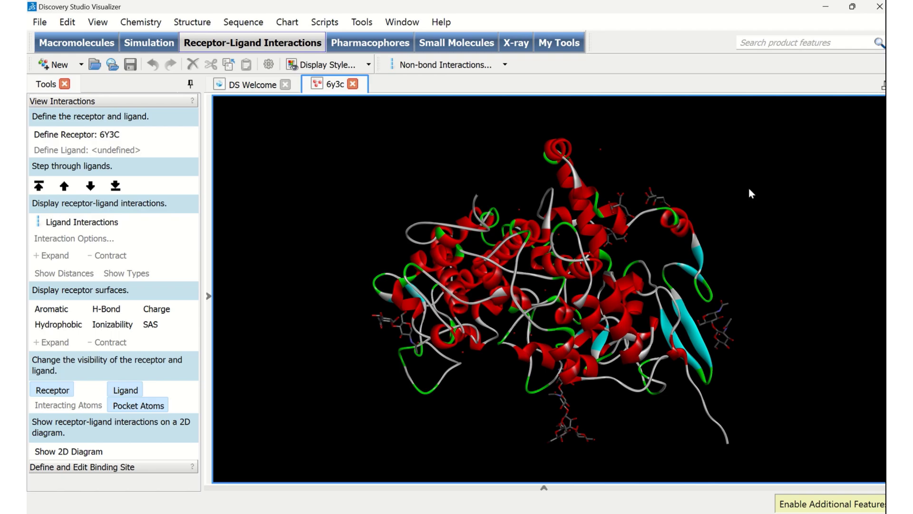
drag(746, 165, 684, 228)
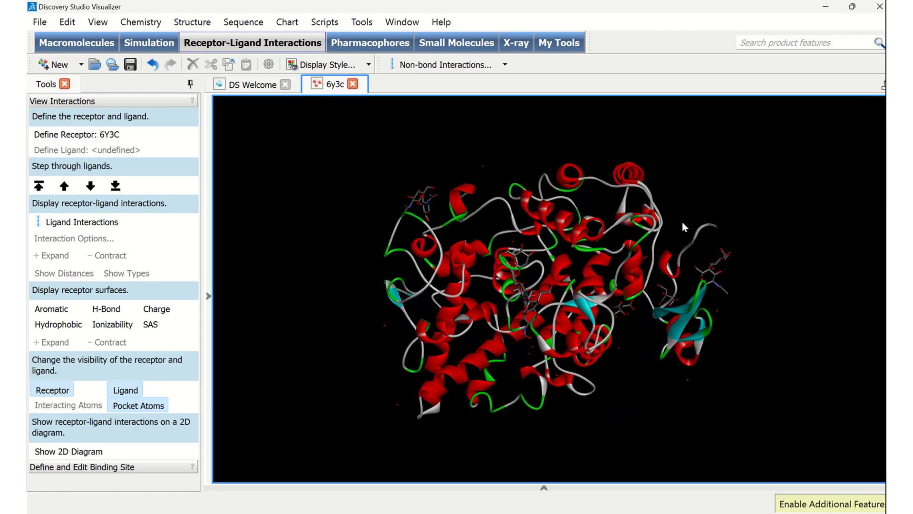
drag(358, 206, 399, 271)
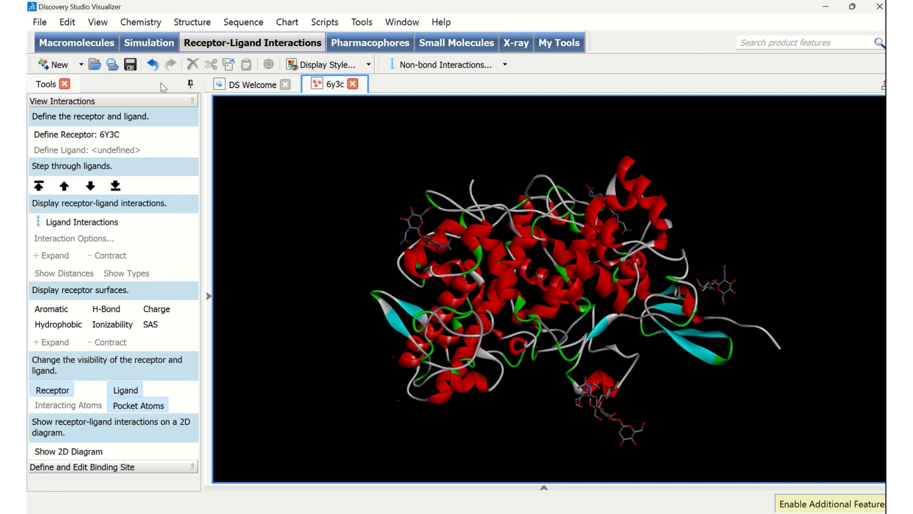
Show the 6Y3C hierarchy tree, select chain A, and rotate the protein to inspect it.
click(98, 23)
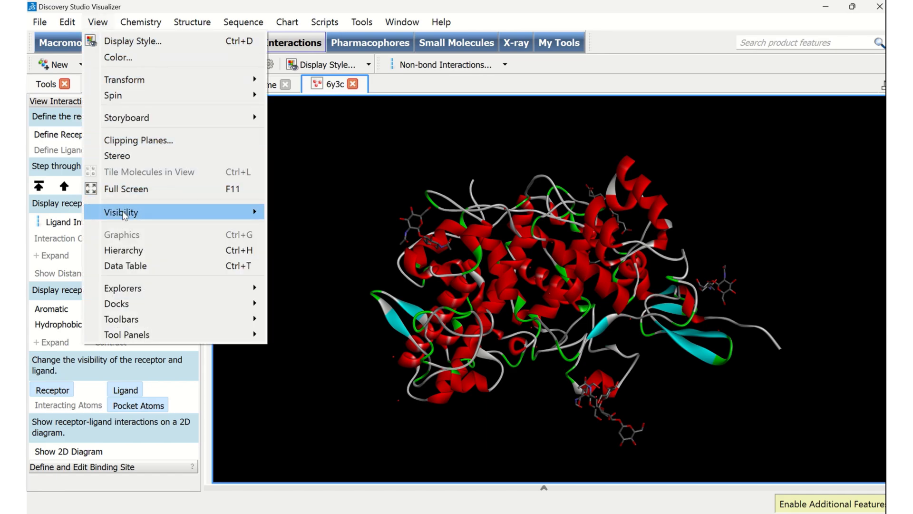
click(125, 253)
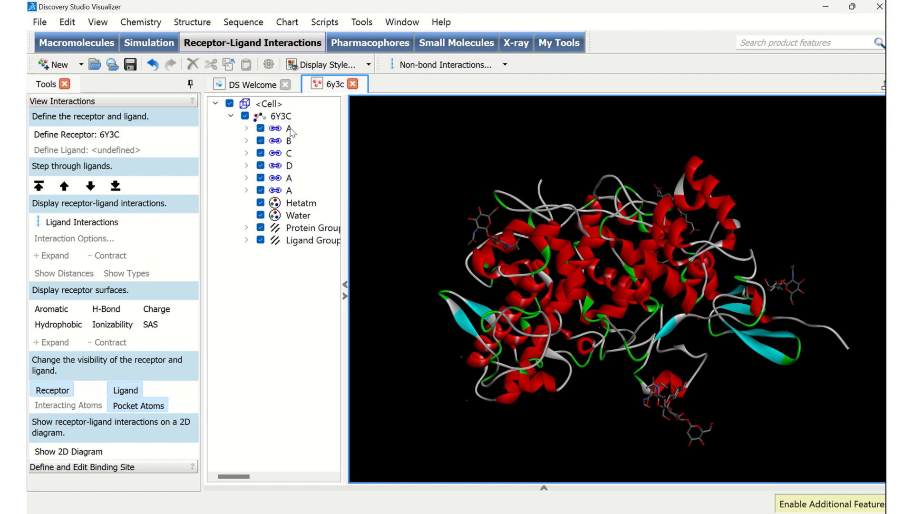
click(290, 129)
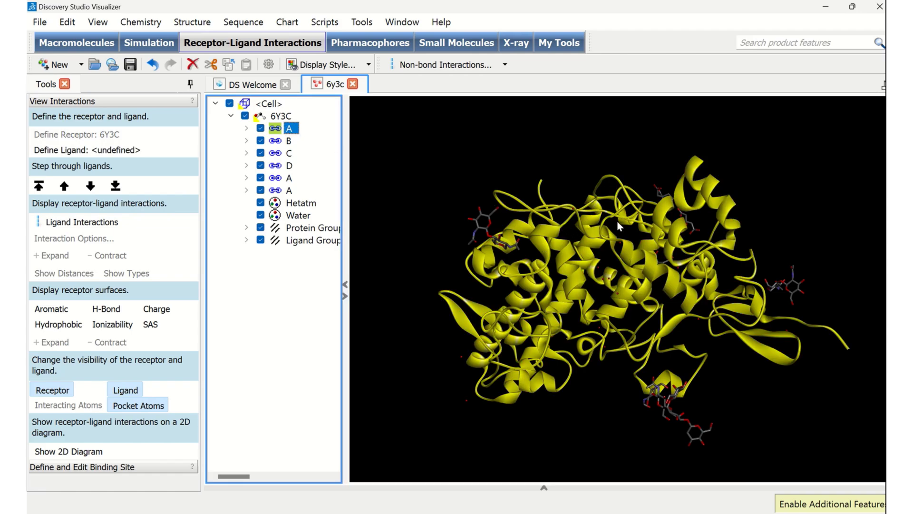
right_drag(814, 158, 669, 137)
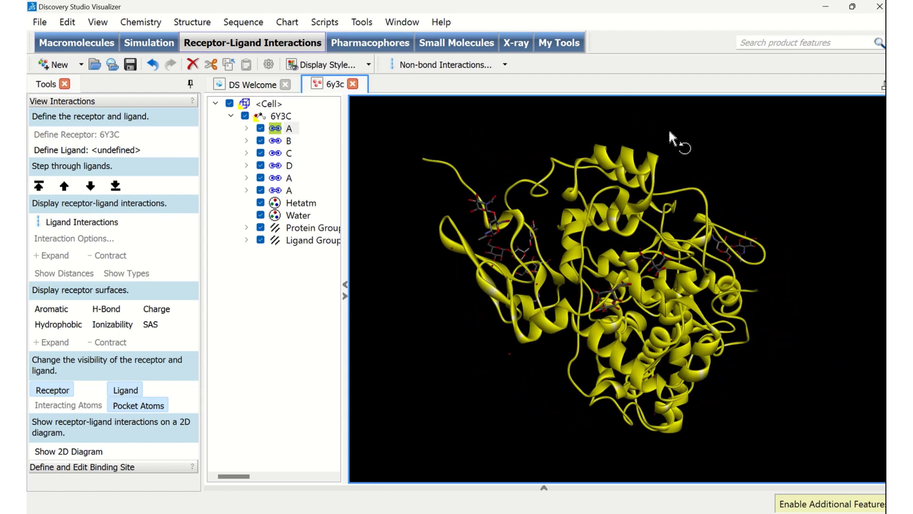
right_drag(444, 347, 740, 188)
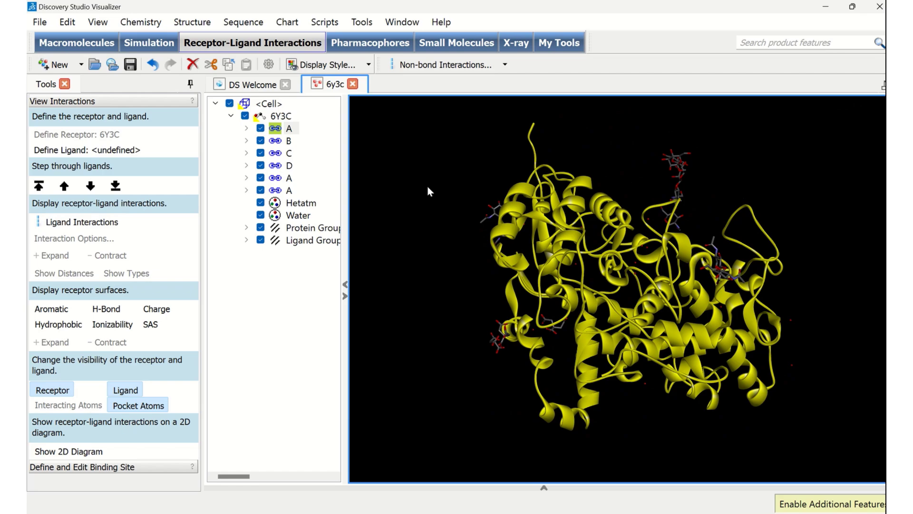
click(289, 142)
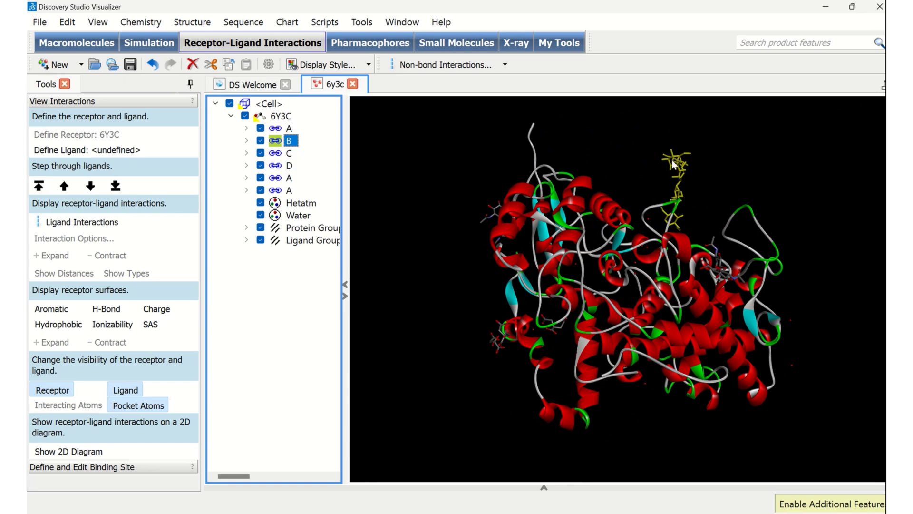
click(290, 154)
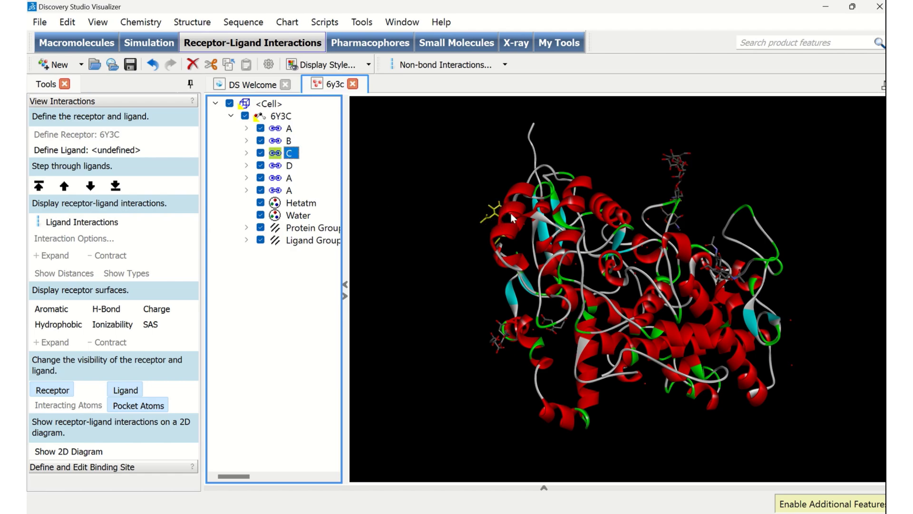
click(290, 166)
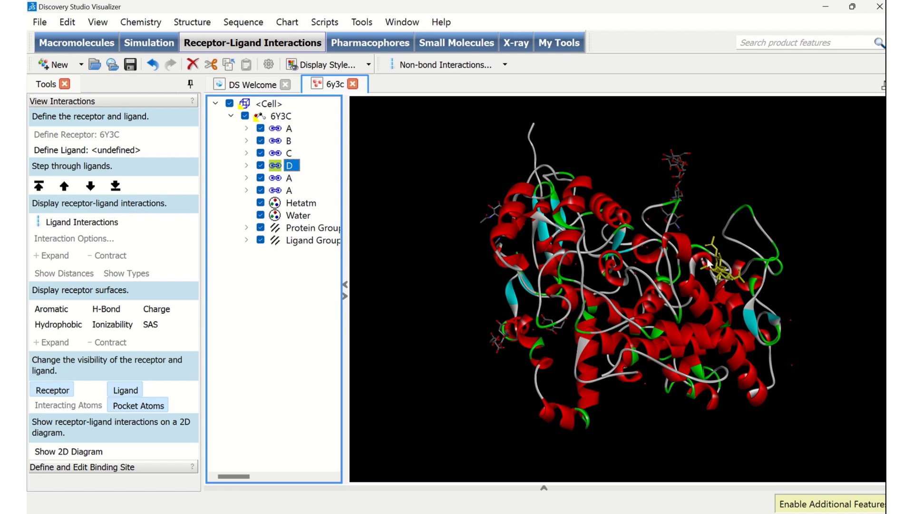
click(290, 179)
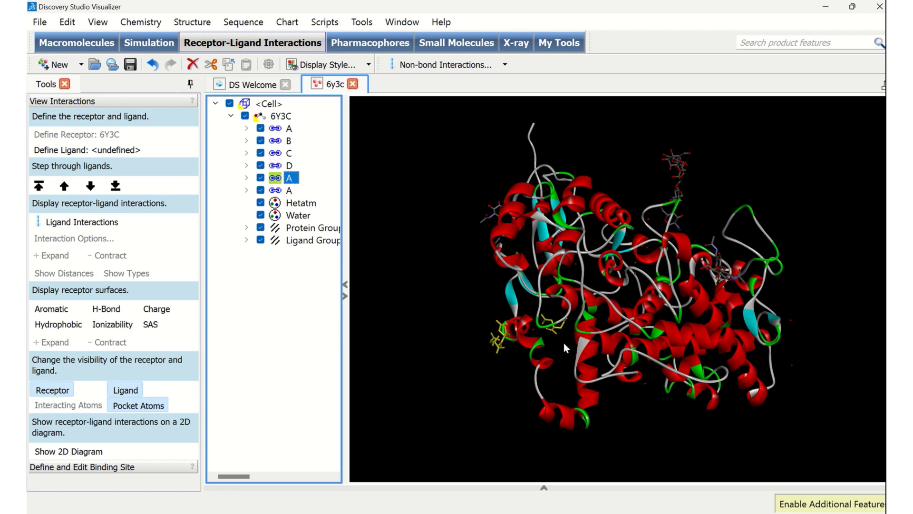
click(290, 191)
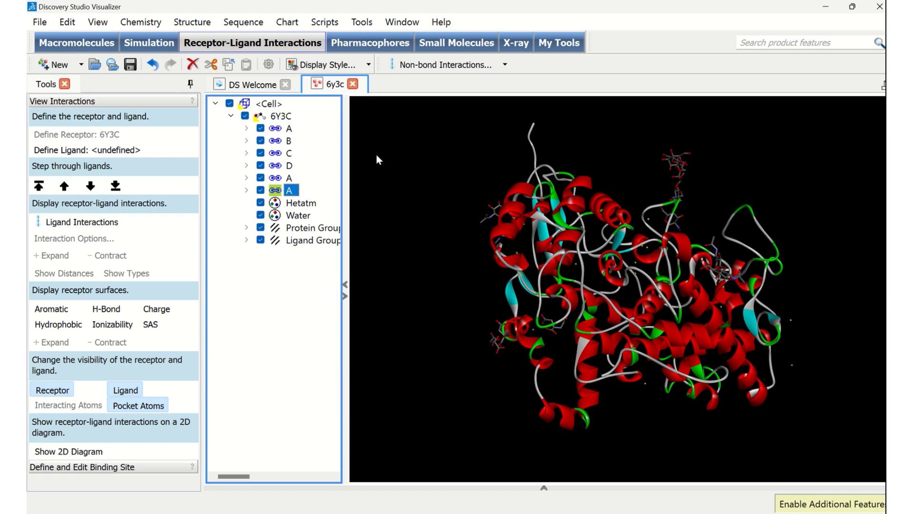
Delete chains B, C and D from the 6Y3C hierarchy tree.
click(289, 129)
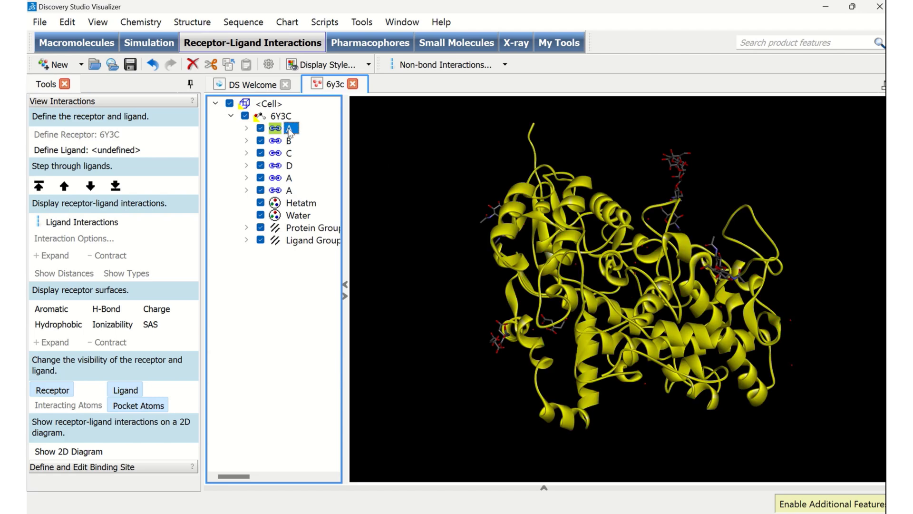
click(291, 141)
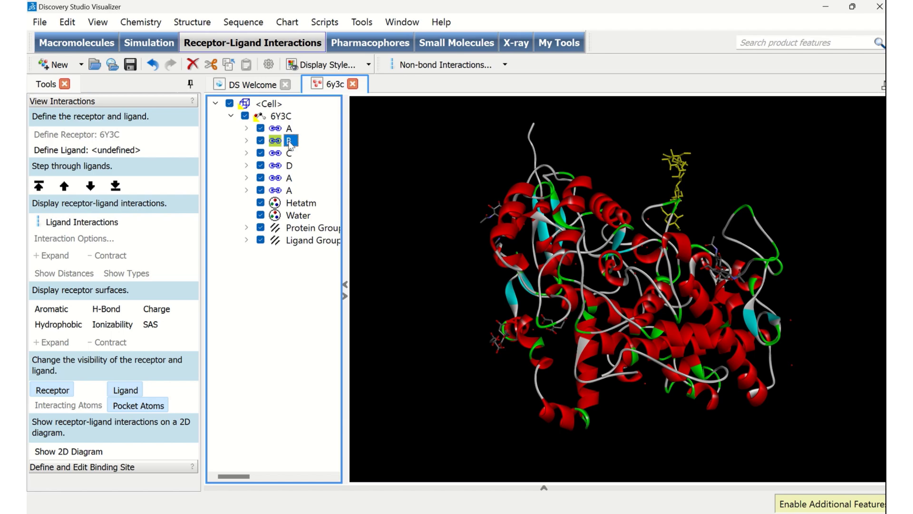
key(Delete)
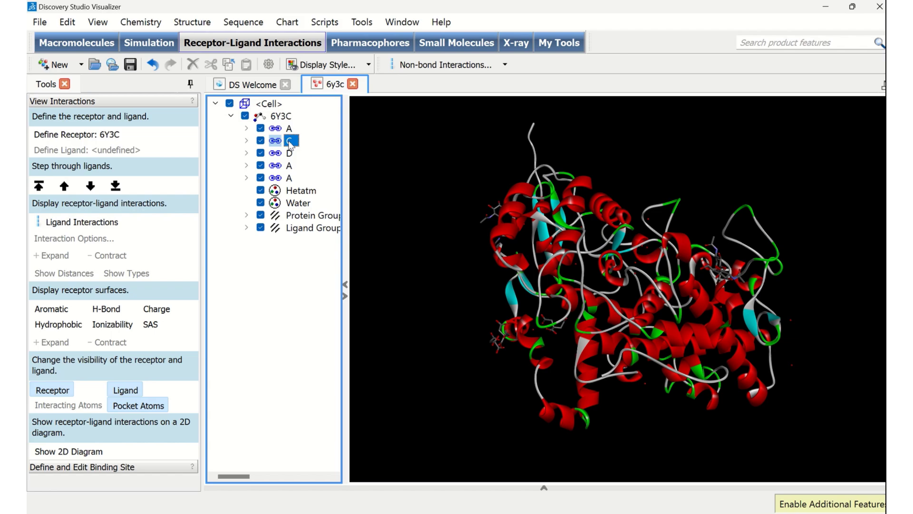
click(290, 142)
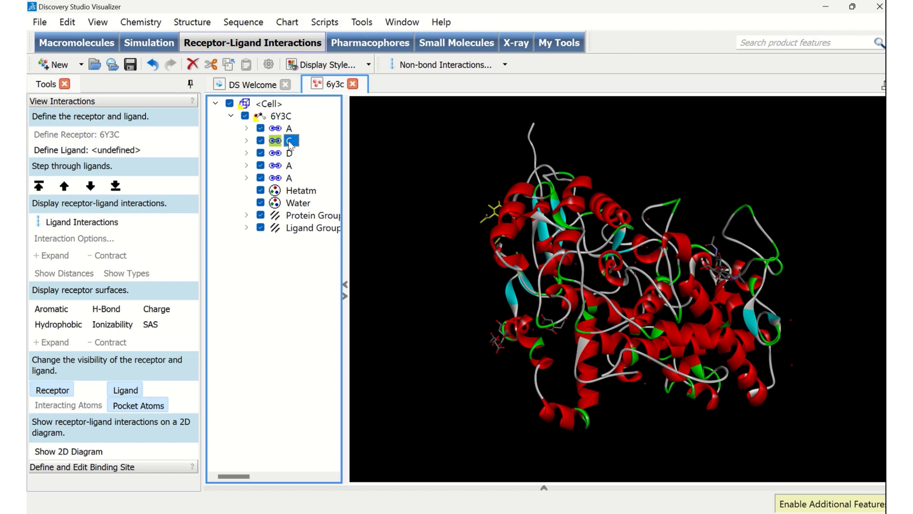
key(Delete)
click(290, 143)
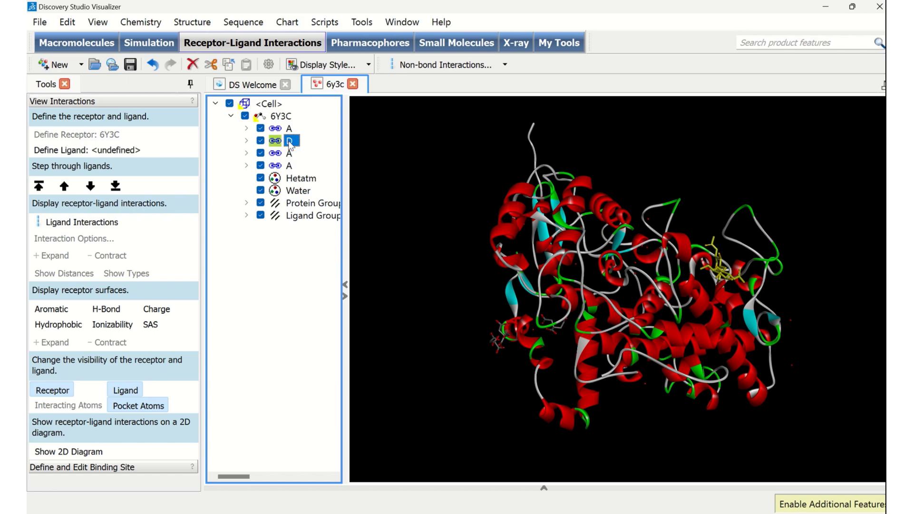
key(Delete)
Delete the duplicate chain A entries, Hetatm and Water, then rotate the cleaned protein.
click(289, 142)
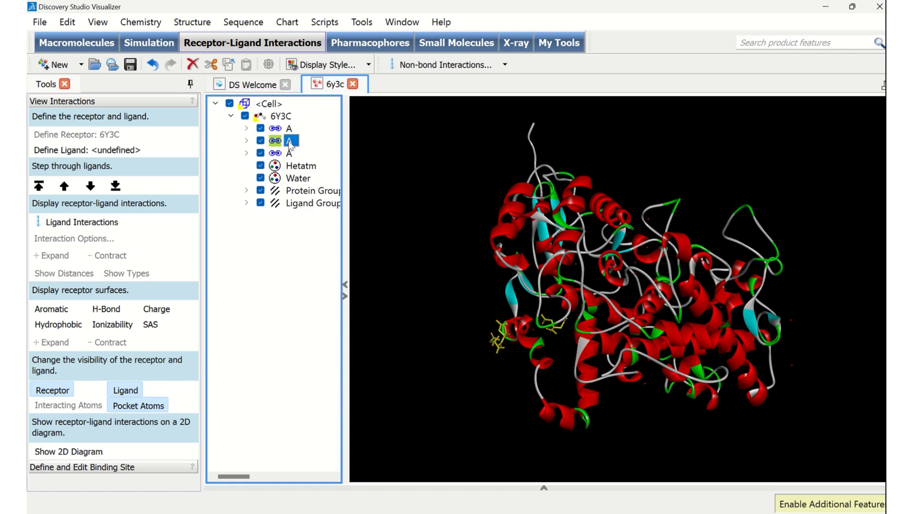
key(Delete)
click(290, 143)
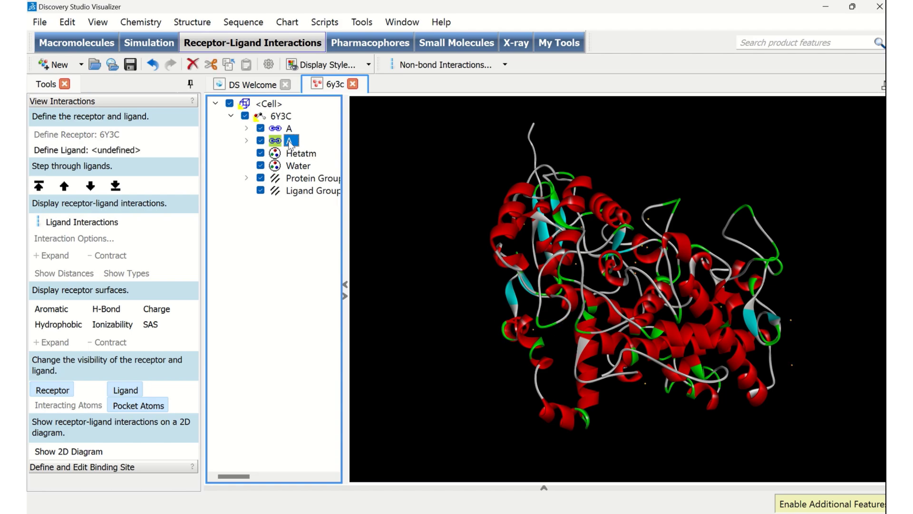
key(Delete)
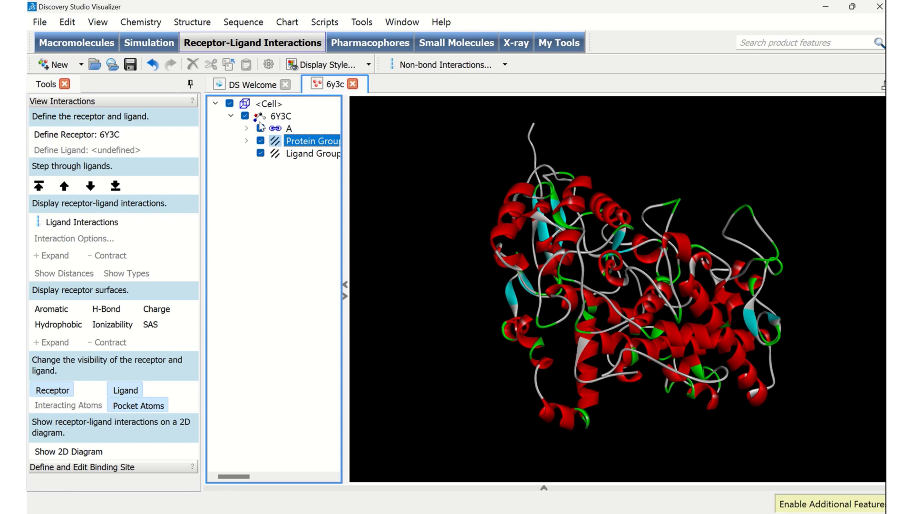
drag(751, 153, 557, 366)
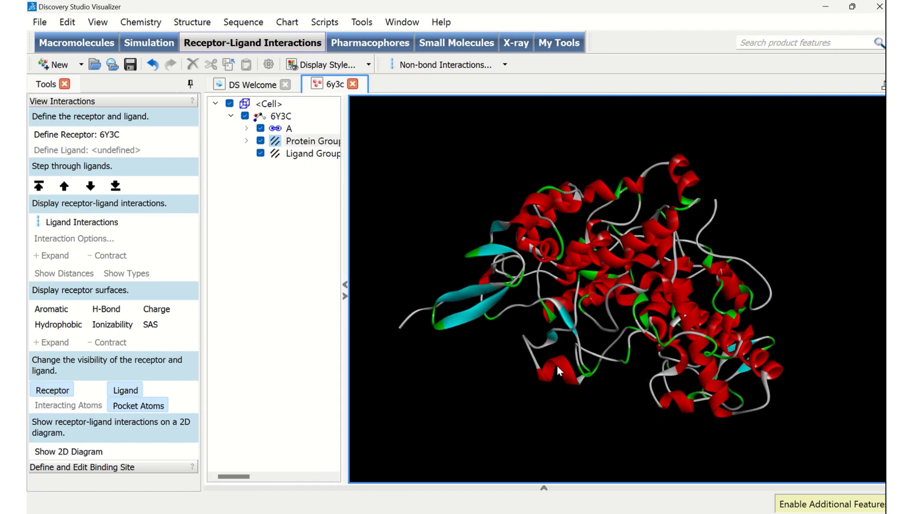
drag(762, 201, 527, 309)
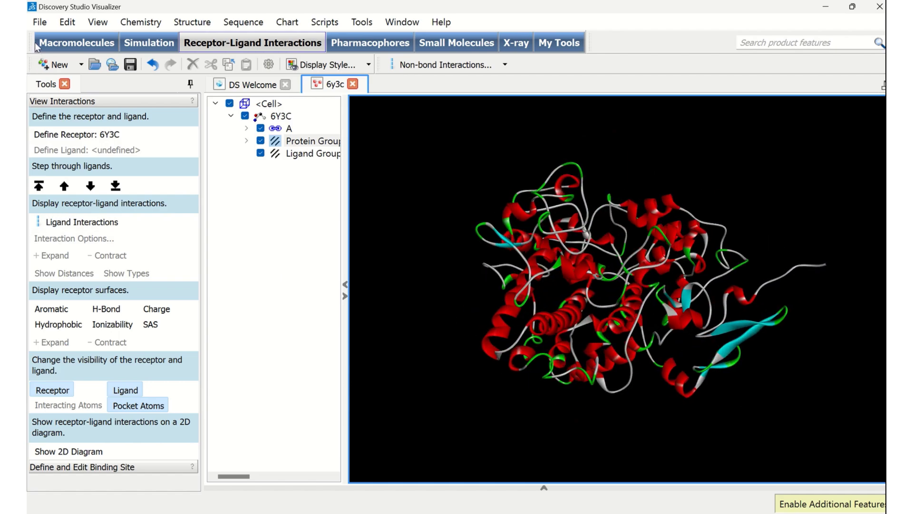
Save the structure as 6y3c_Clean.pdb in Protein Data Bank Files format.
click(38, 23)
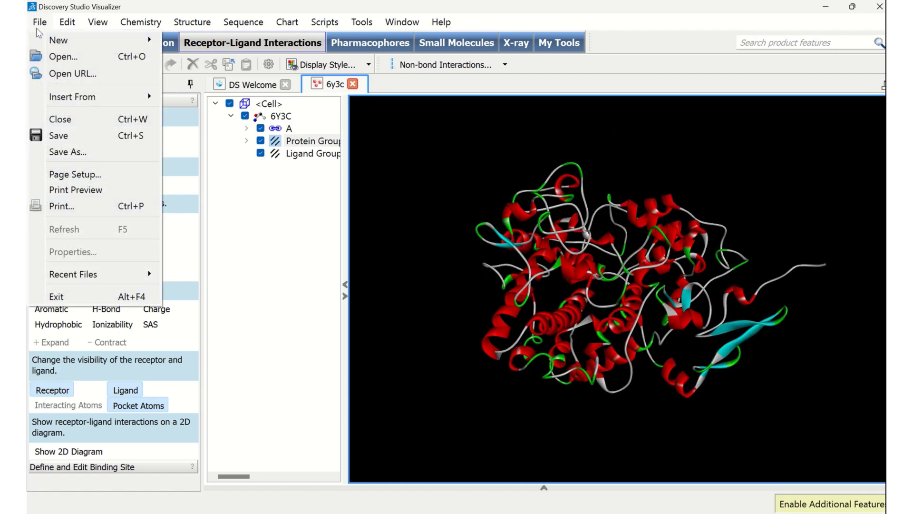
click(65, 152)
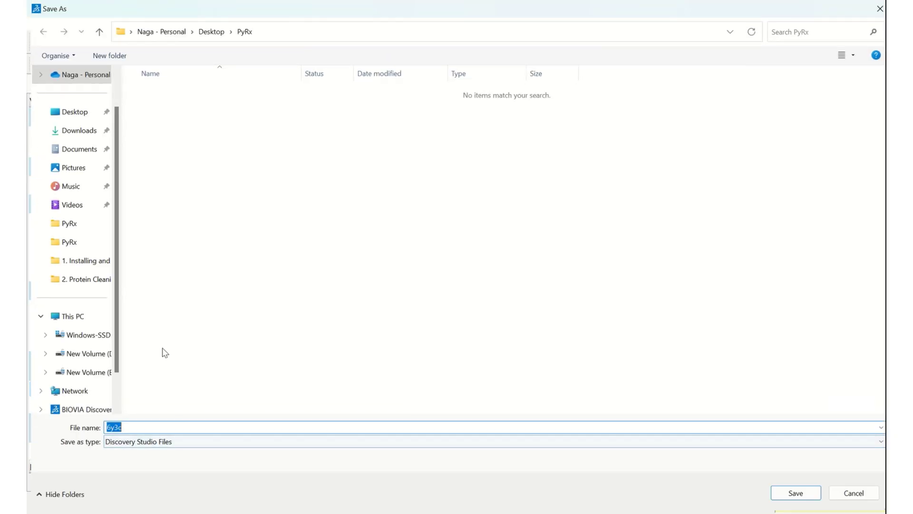
click(161, 443)
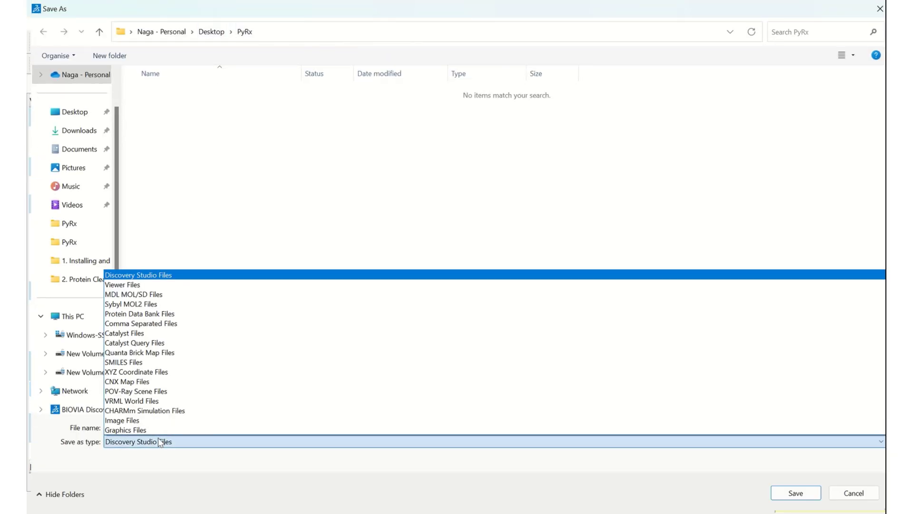
click(146, 316)
click(136, 426)
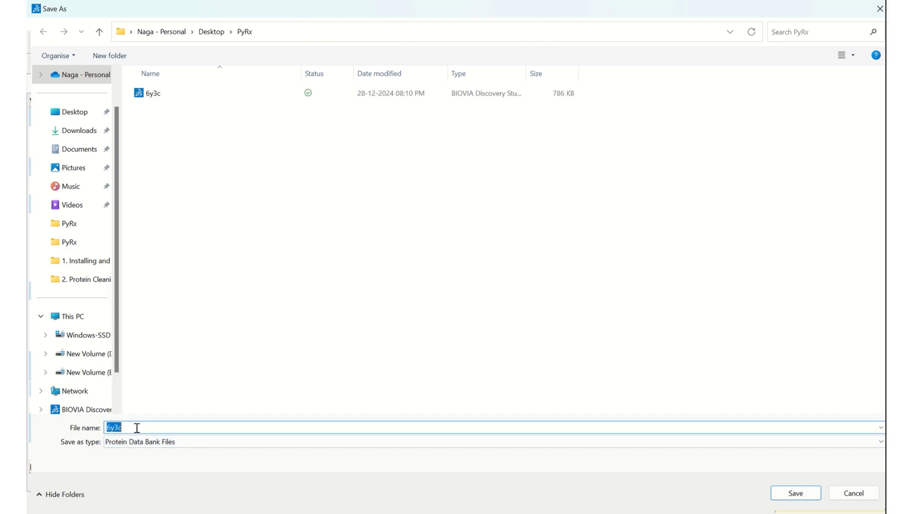
click(137, 428)
text(_Clean.pdb)
click(790, 494)
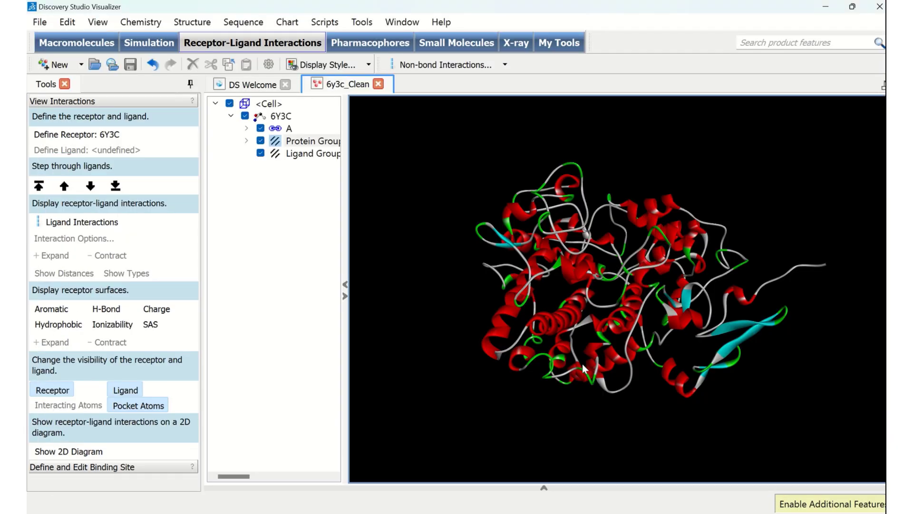
In the PyRx folder, compare the sizes of 6y3c (786 KB) and 6y3c_Clean (359 KB).
click(495, 498)
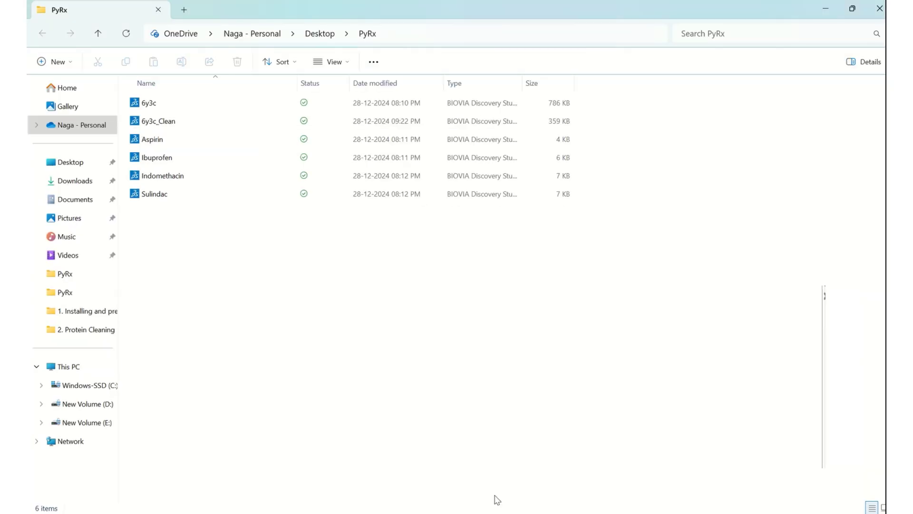
click(164, 110)
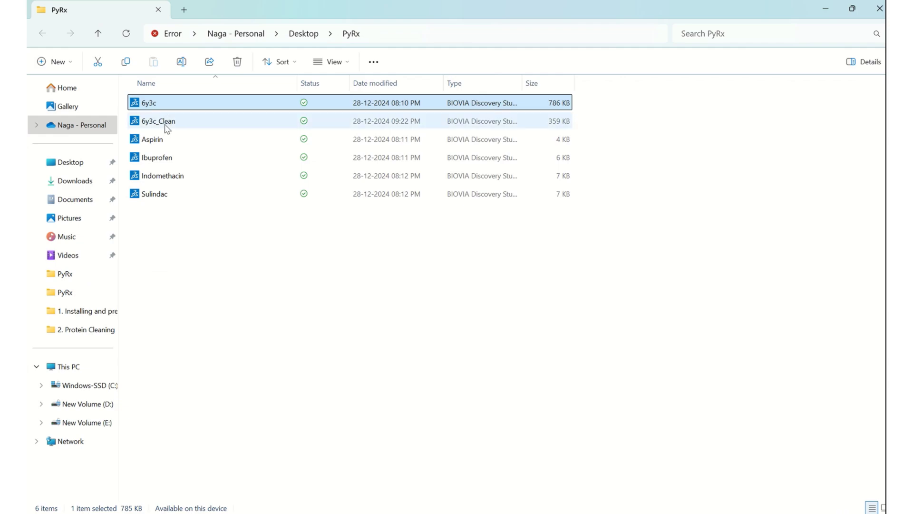
click(166, 128)
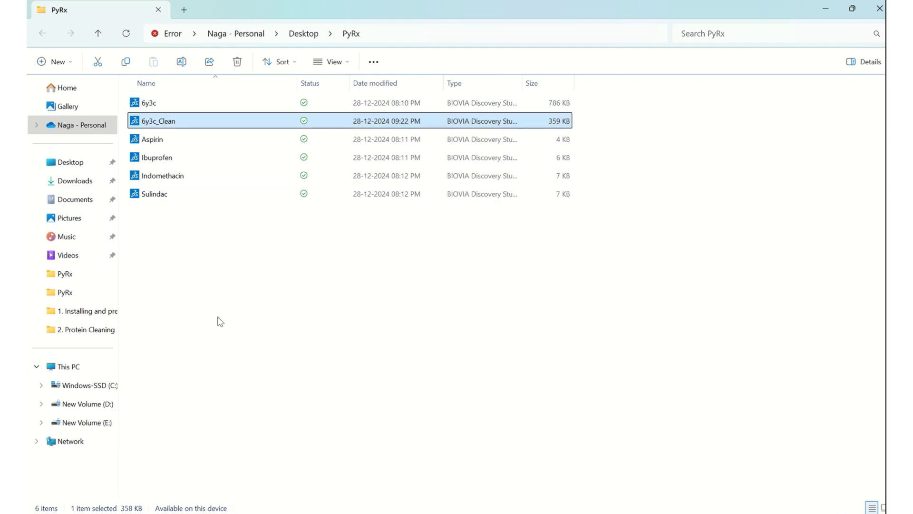